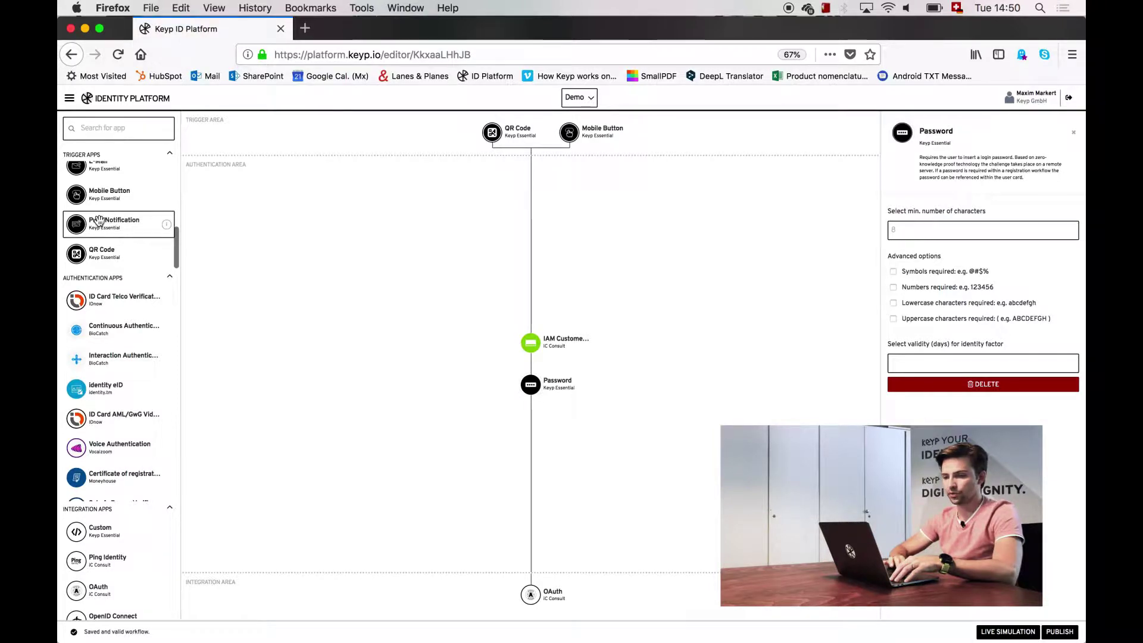
- Add Push Notification between the QR Code and Mobile Button triggers, and place Identity Video from identity.tm as an alternative branch beside IAM Customer
left_click_drag(99, 221, 513, 136)
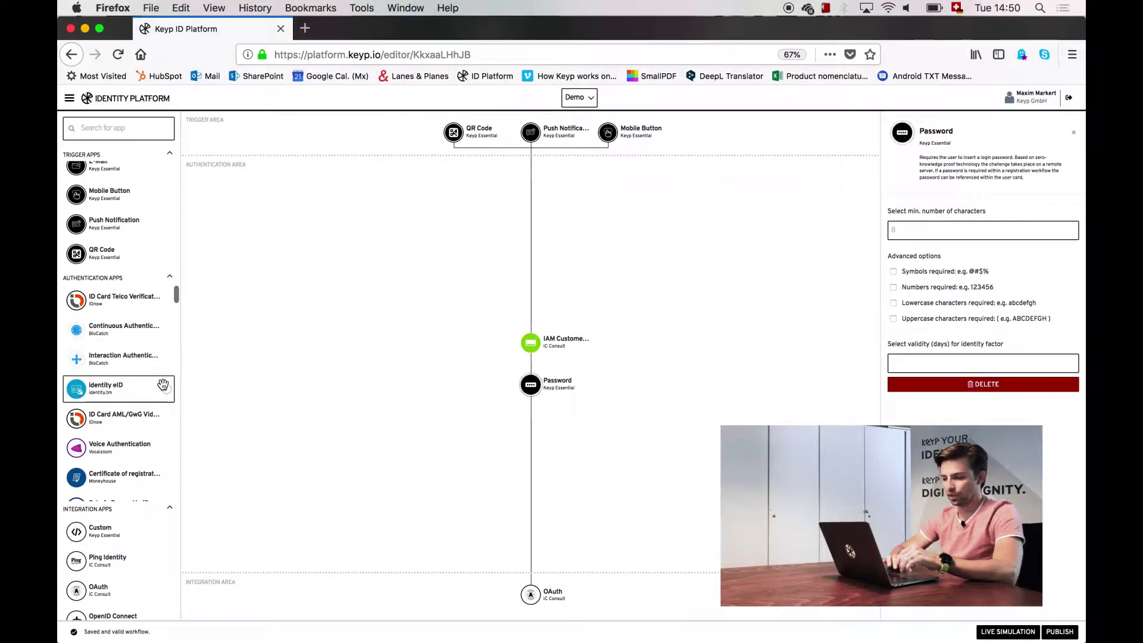
left_click(140, 304)
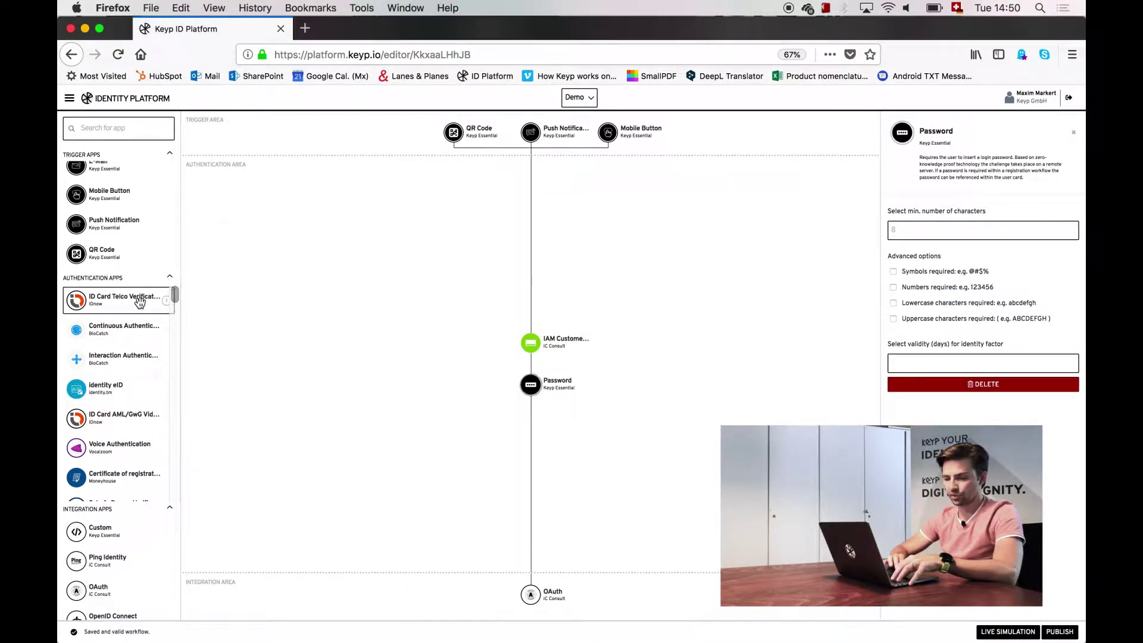
left_click(119, 122)
type("video")
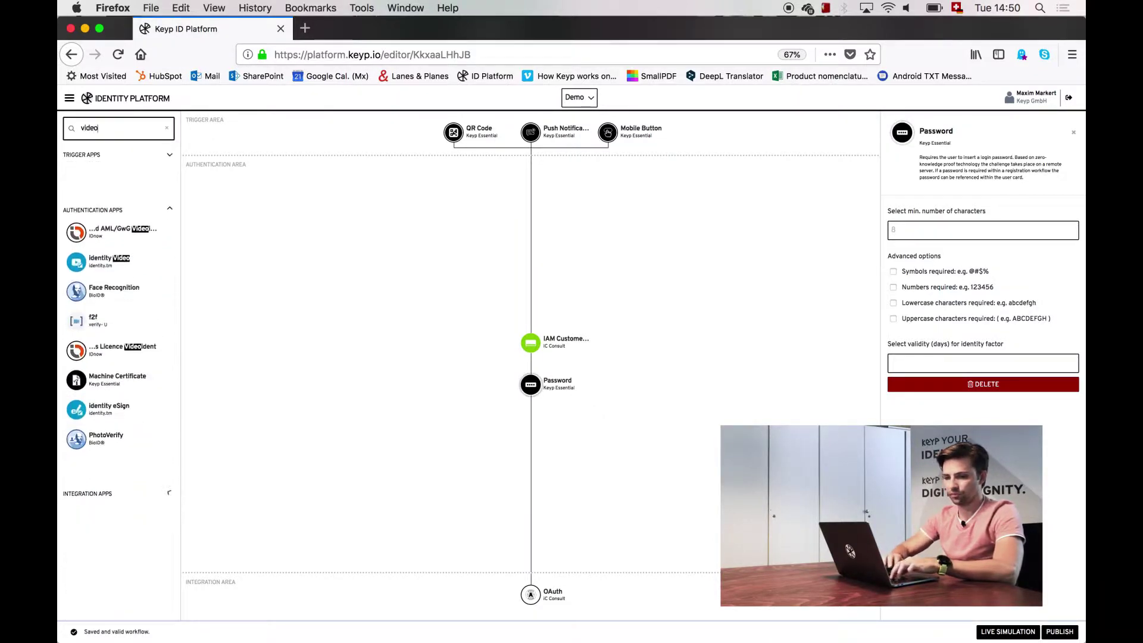
left_click(90, 222)
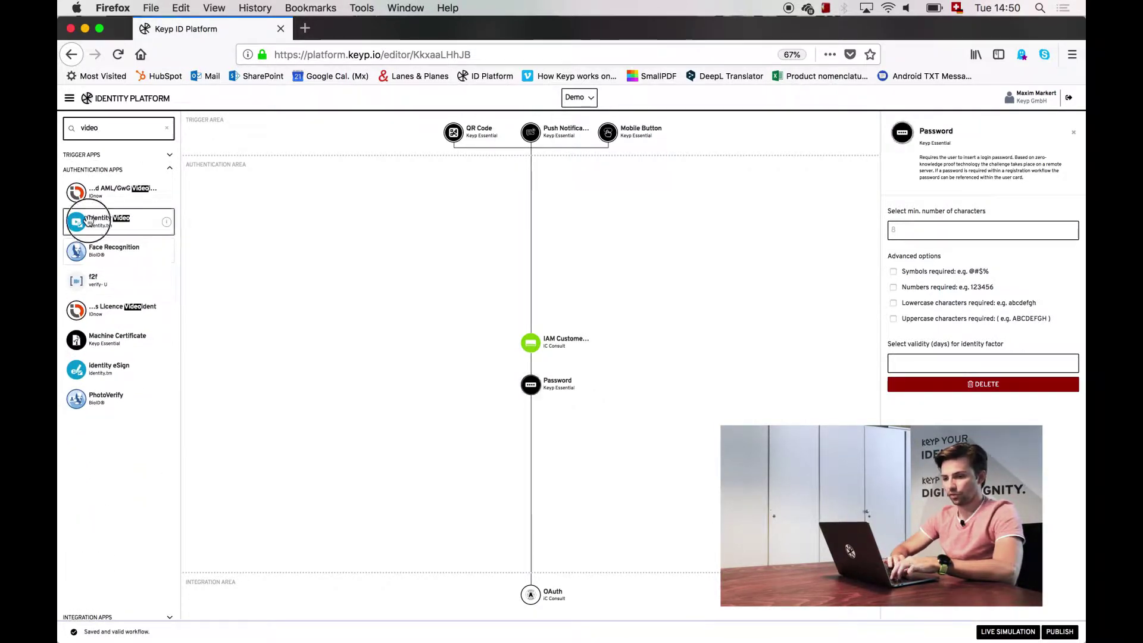
left_click_drag(89, 221, 508, 344)
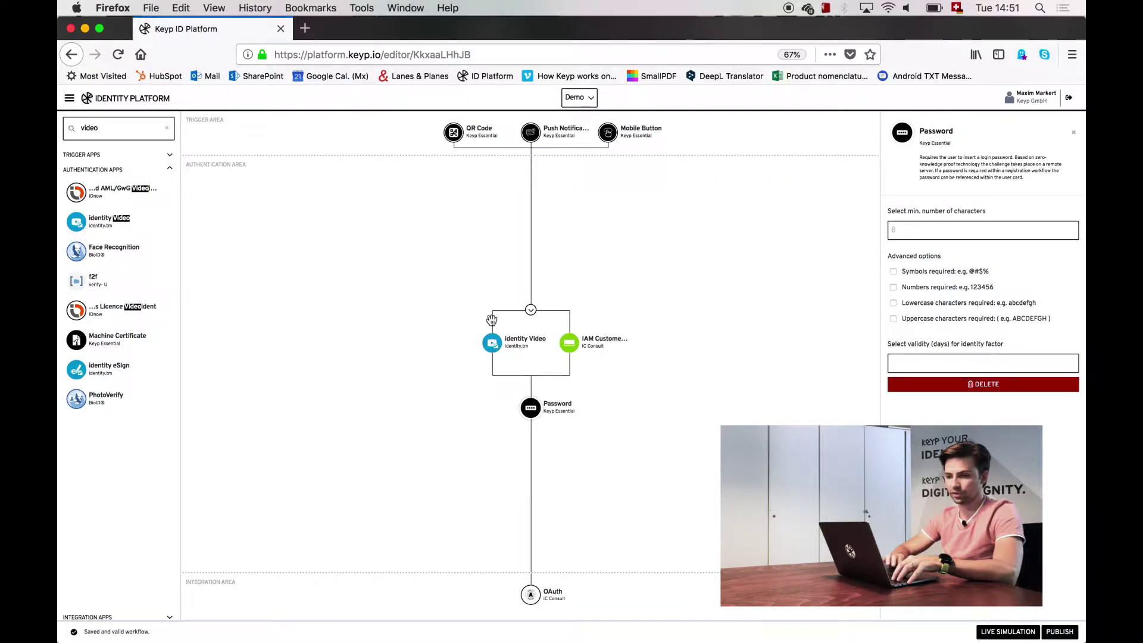
- Add Email Hippo's Email Address Confirmation & Verification and Creditpass Address Verification below Identity Video in the same branch
left_click(126, 124)
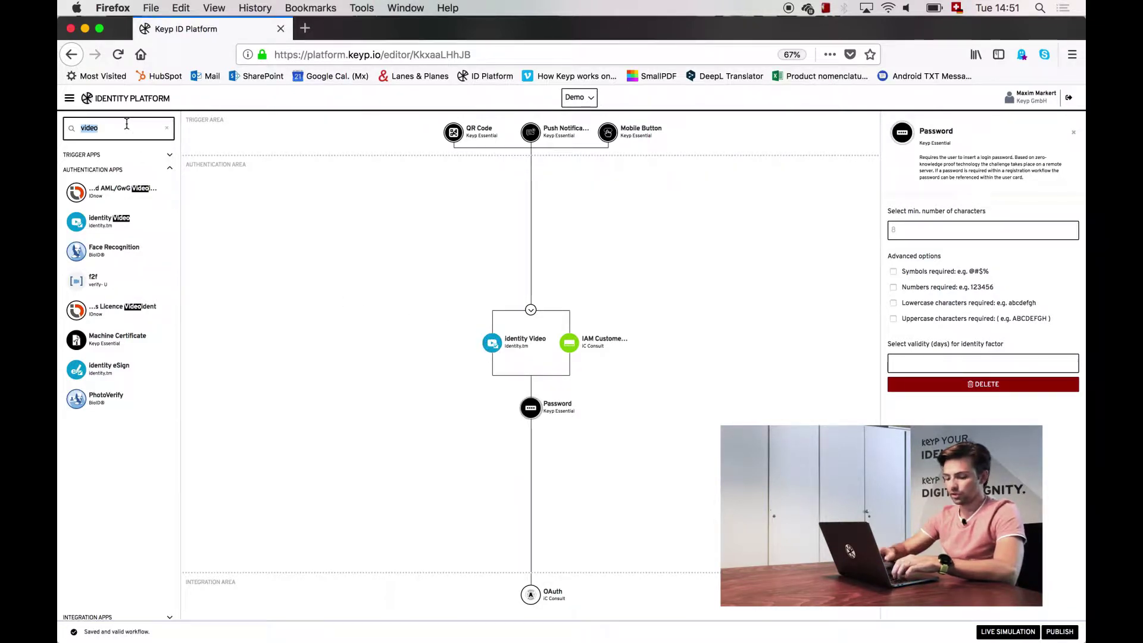
type("e-mail")
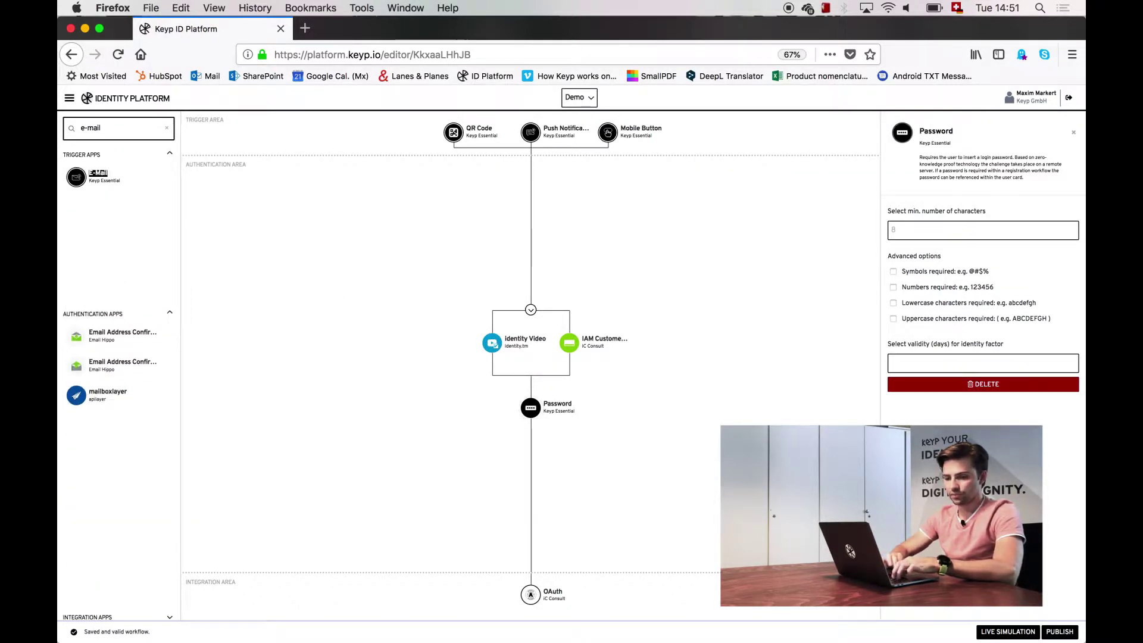
left_click_drag(95, 364, 491, 364)
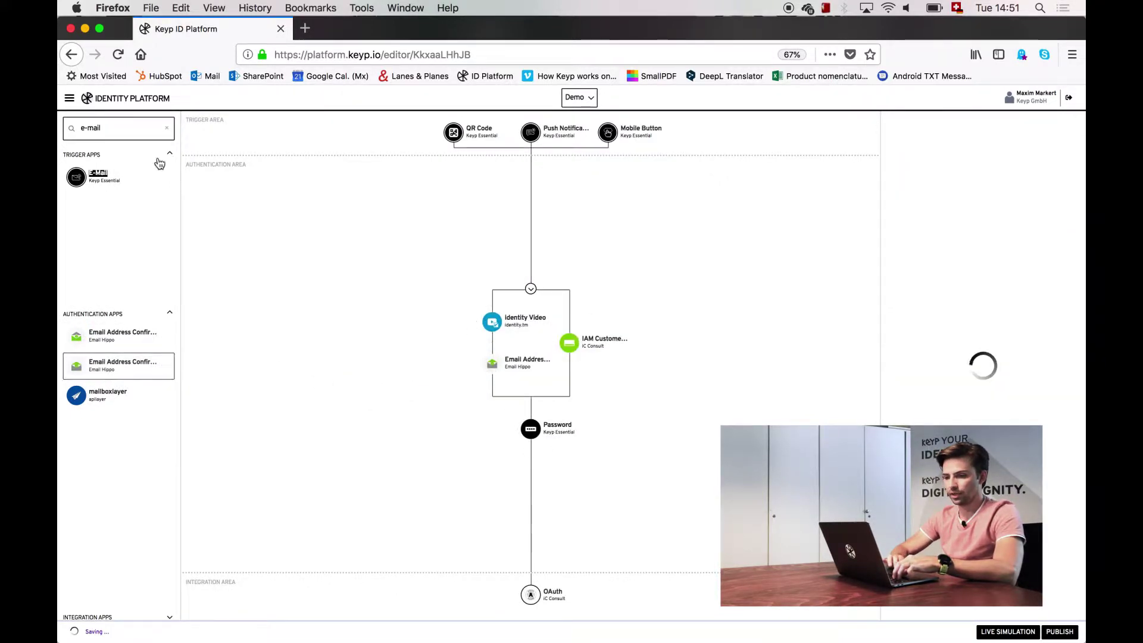
left_click(112, 121)
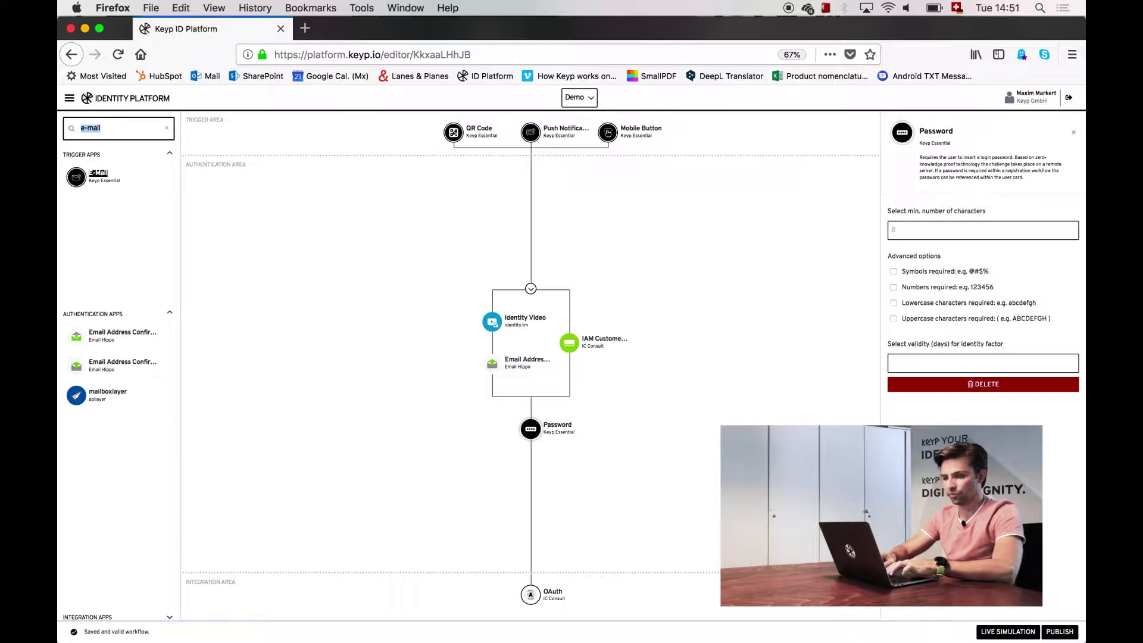
type("address")
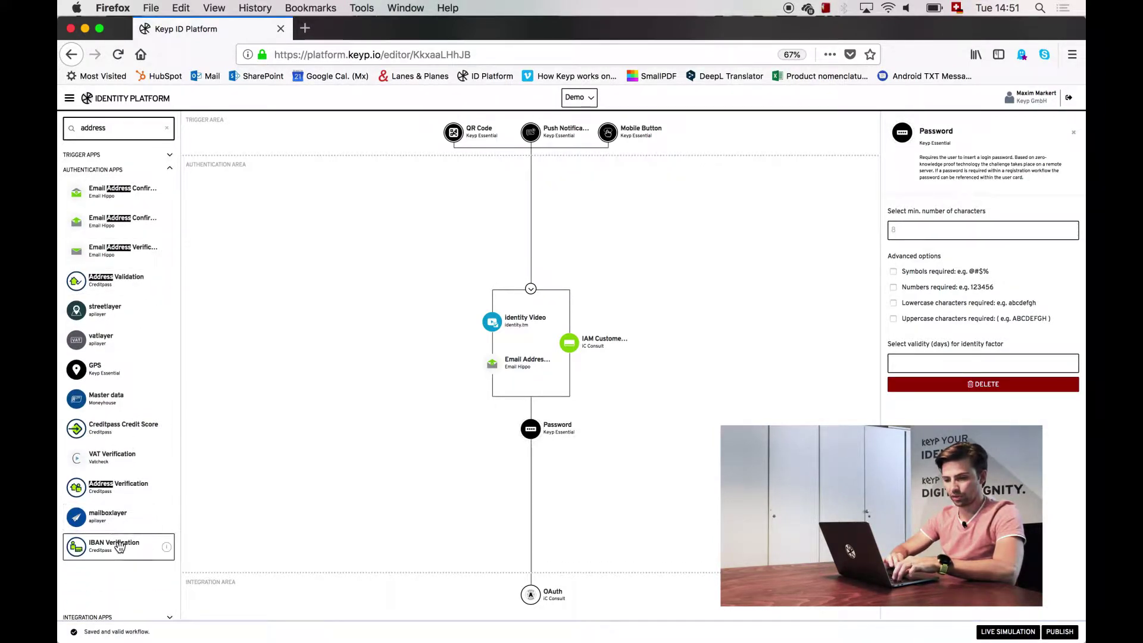
left_click_drag(116, 487, 493, 385)
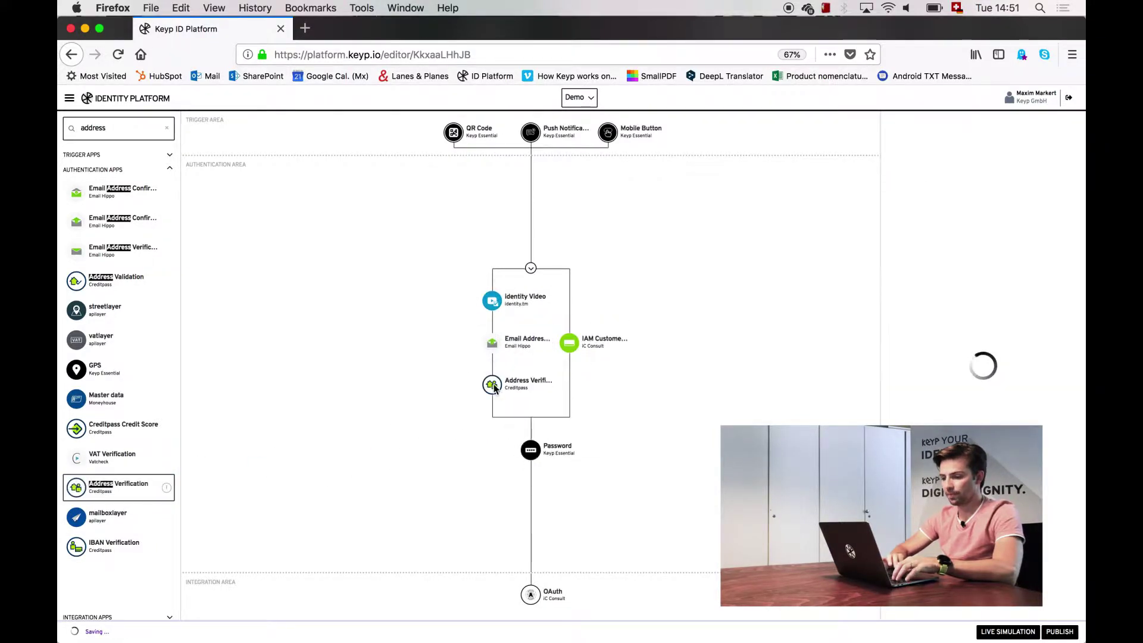
- Find the Fingerprint Auth app from Sezame FinPin Tech and replace the Password factor in the authentication area with it
left_click(121, 124)
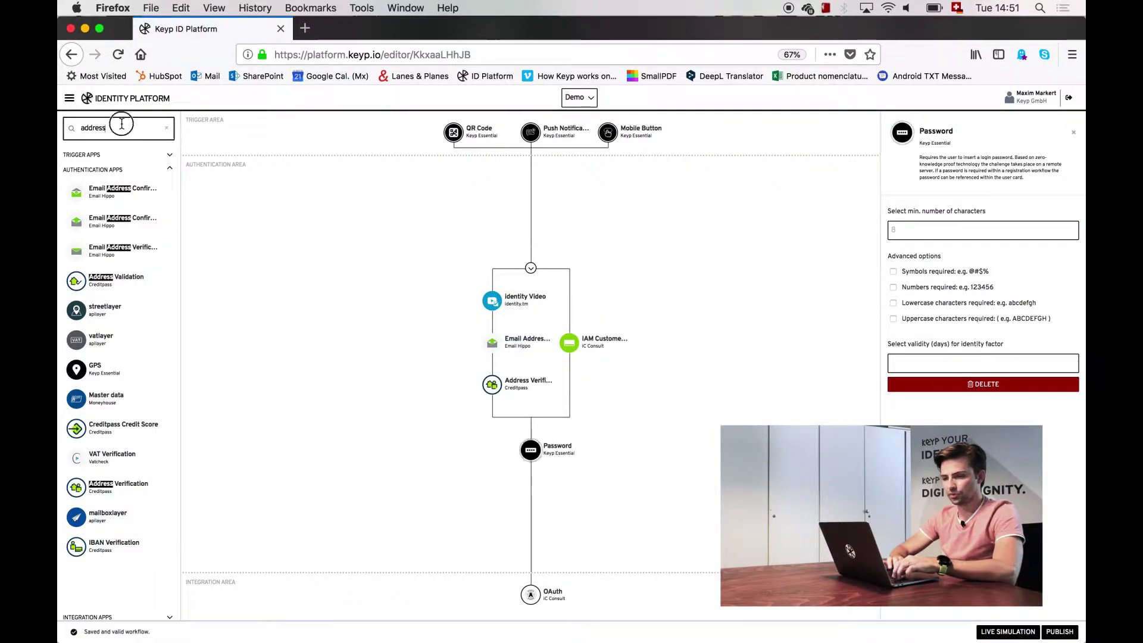
double_click(122, 124)
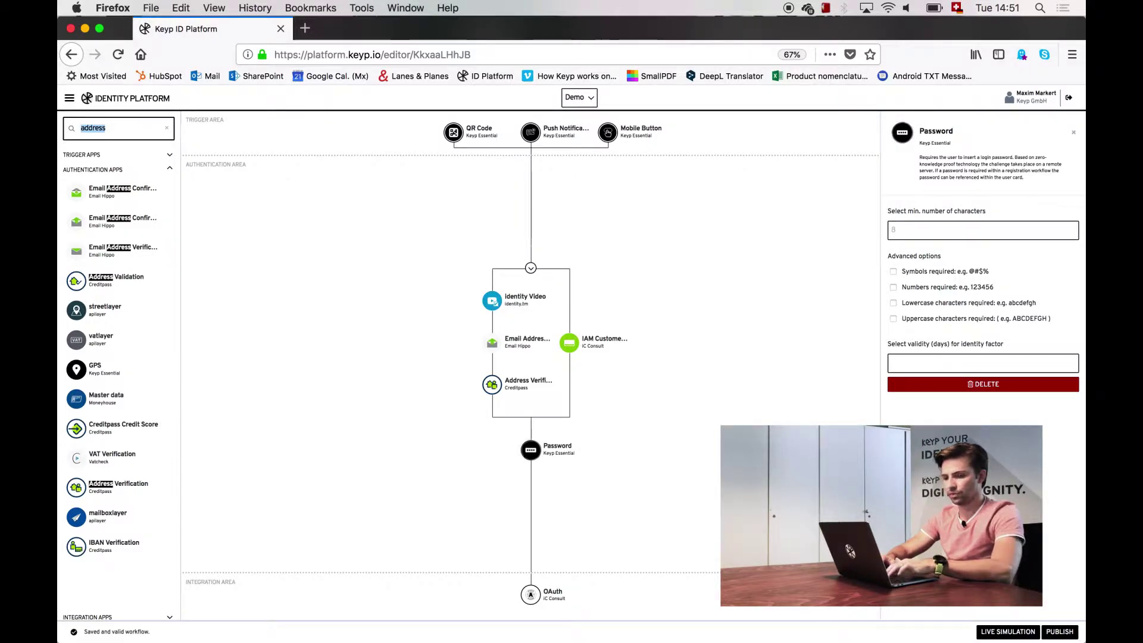
type("fingerp")
left_click_drag(106, 186, 511, 441)
- Add BioID Face Recognition and Zighra Continuous Authentication as parallel alternatives to Fingerprint Auth
double_click(131, 123)
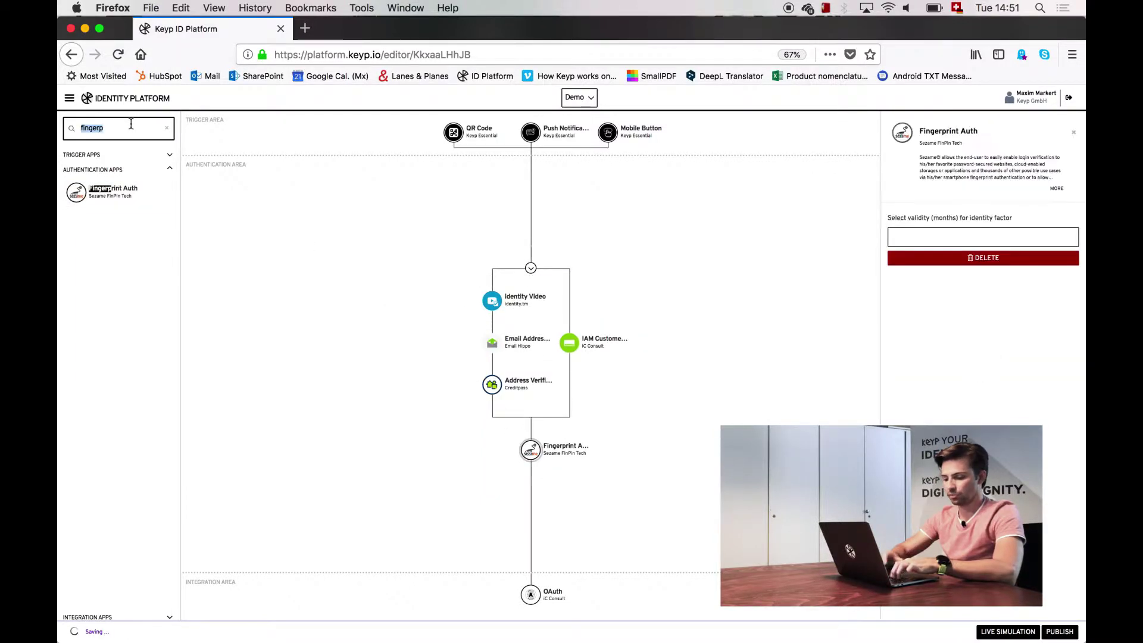
type("face")
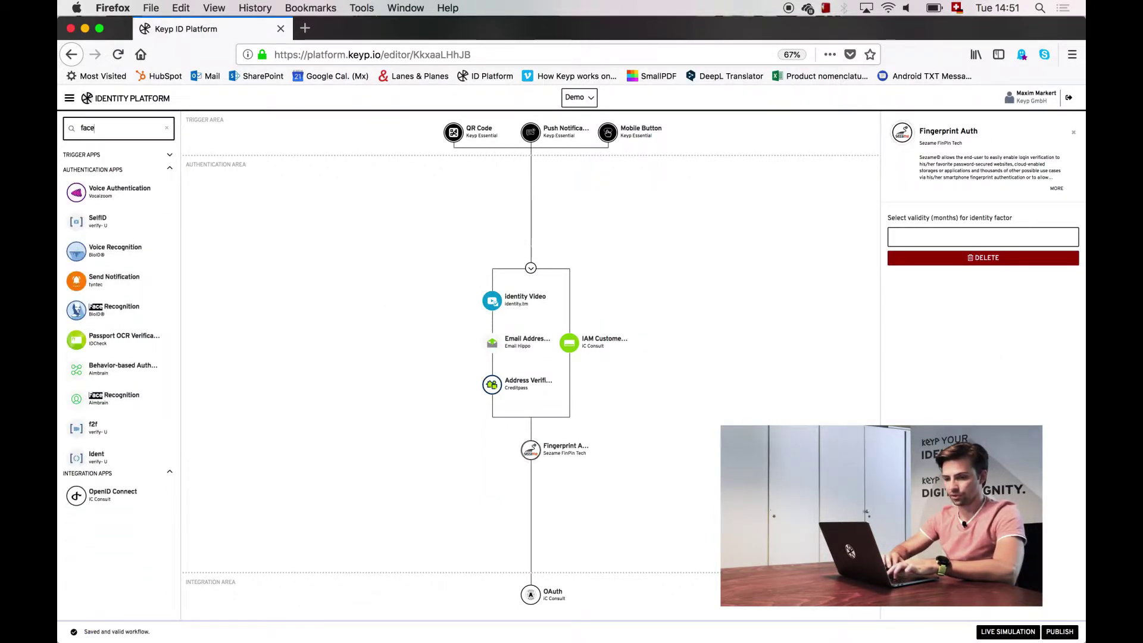
left_click_drag(78, 309, 551, 450)
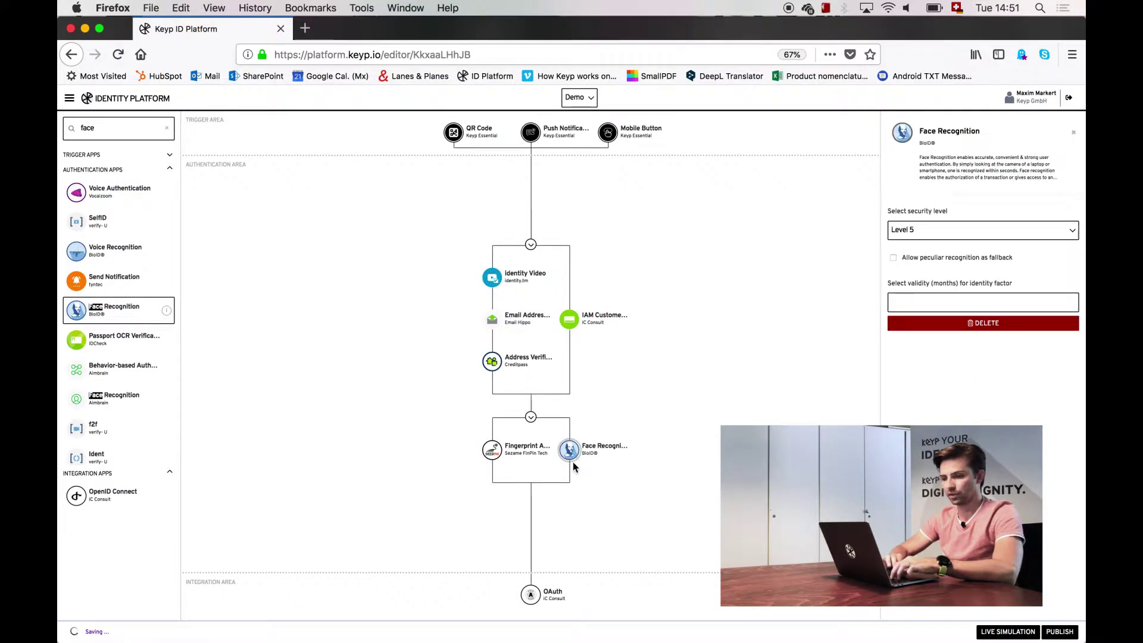
double_click(128, 132)
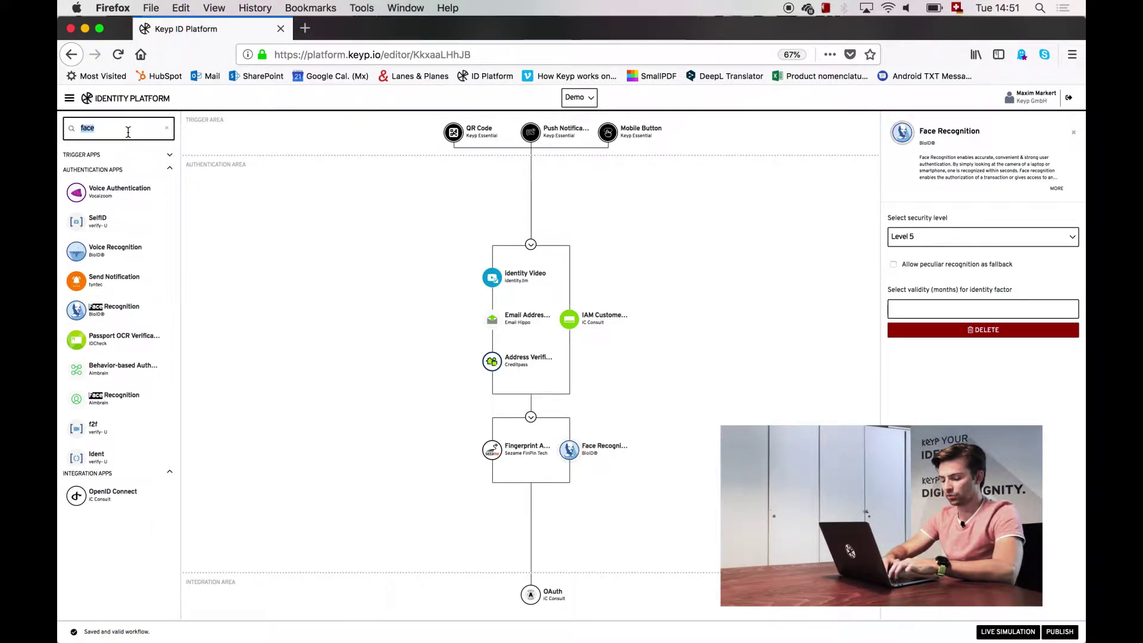
type("beh")
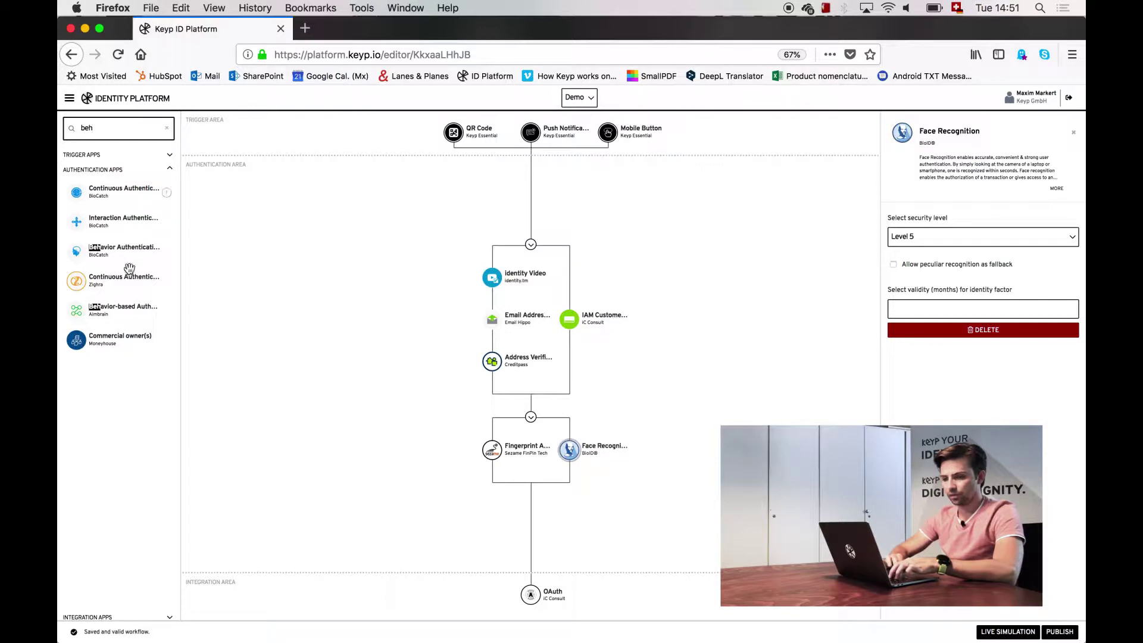
left_click_drag(129, 268, 591, 453)
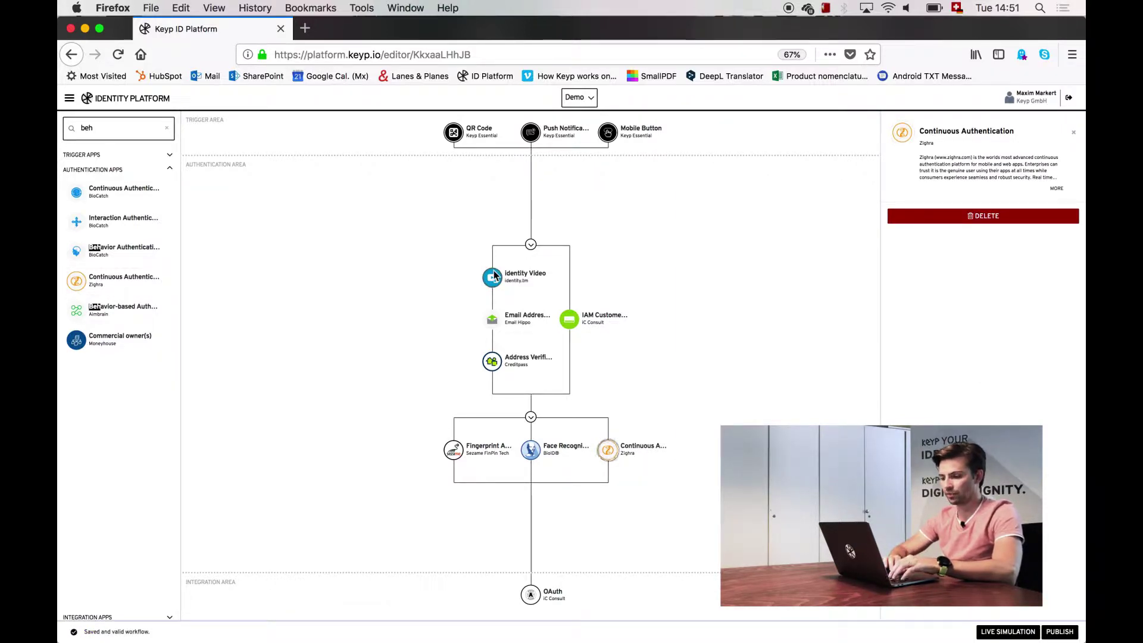
- Find the OpenID Connect app and replace OAuth in the integration area with it
double_click(134, 124)
type("open")
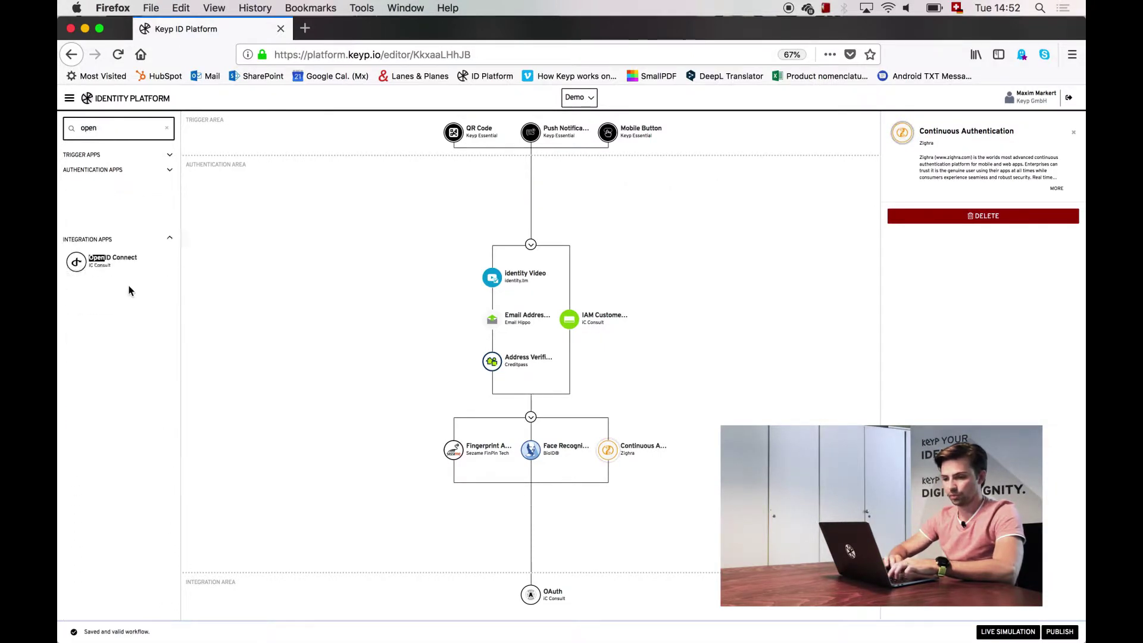
left_click(87, 213)
left_click_drag(87, 213, 531, 598)
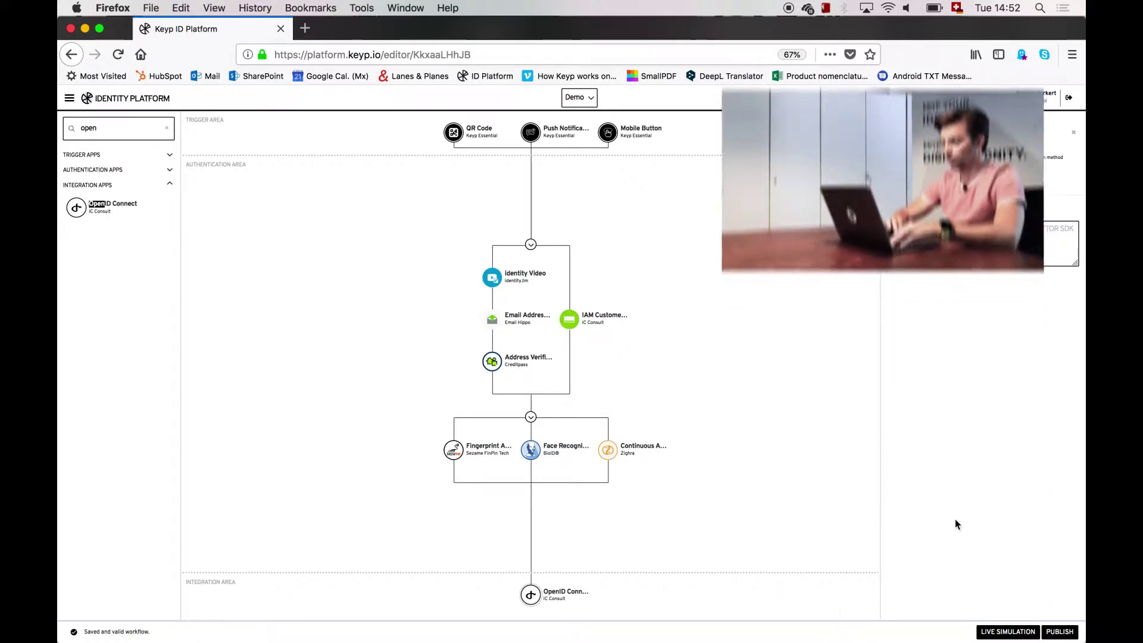
- Run a live simulation of route 2, complete its required factors from Identity Video to Face Recognition, confirm the authentication, and close the simulation
left_click(1007, 632)
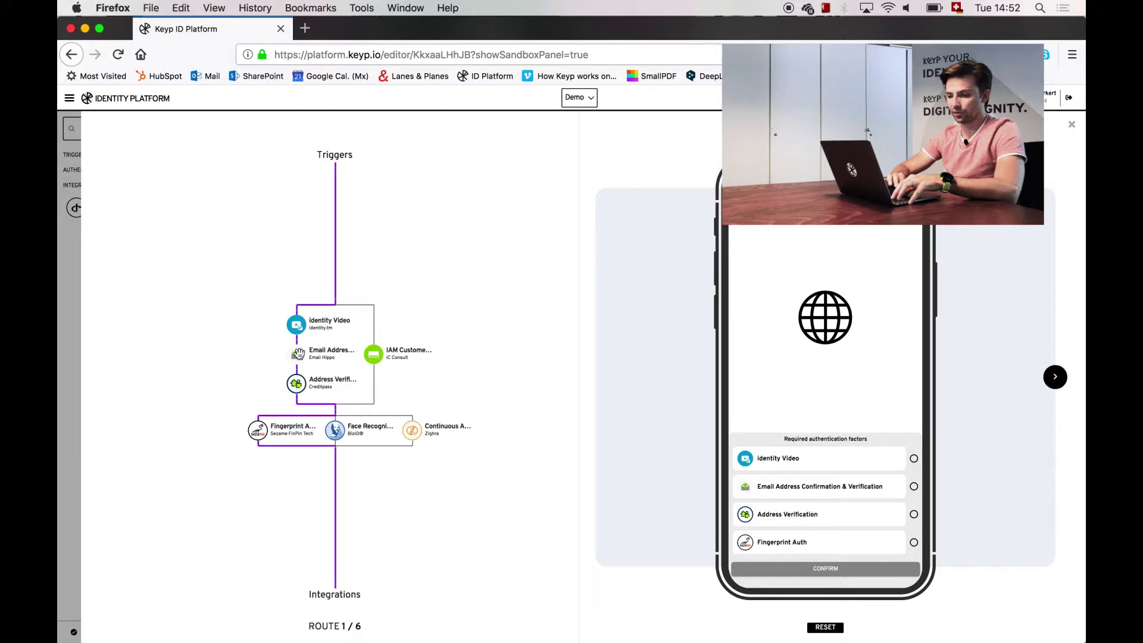
left_click(1055, 377)
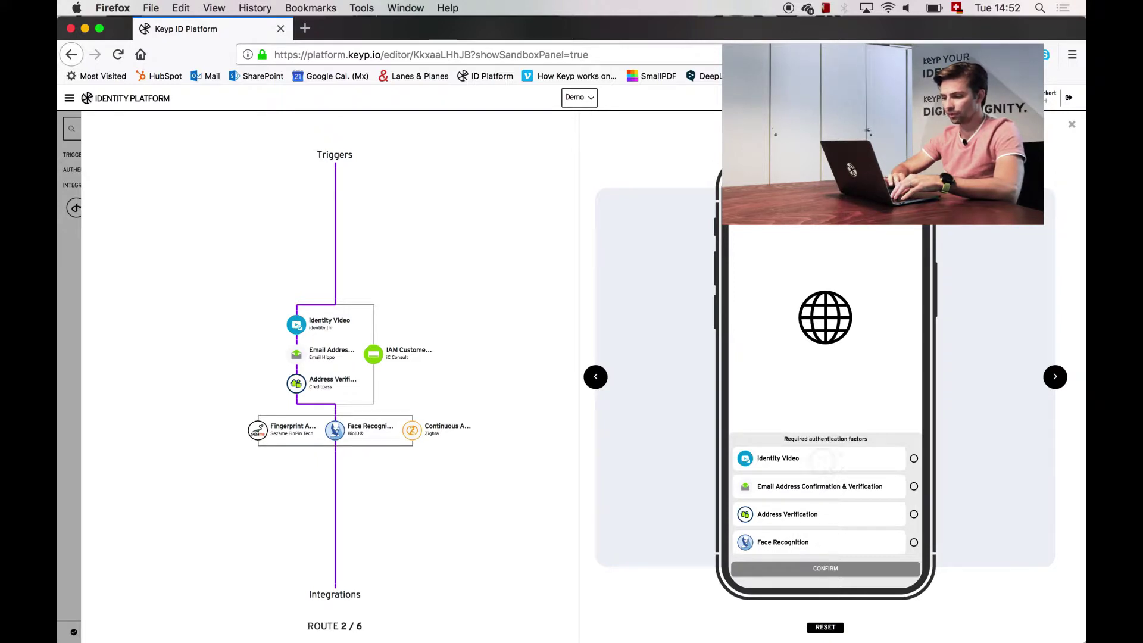
left_click(799, 453)
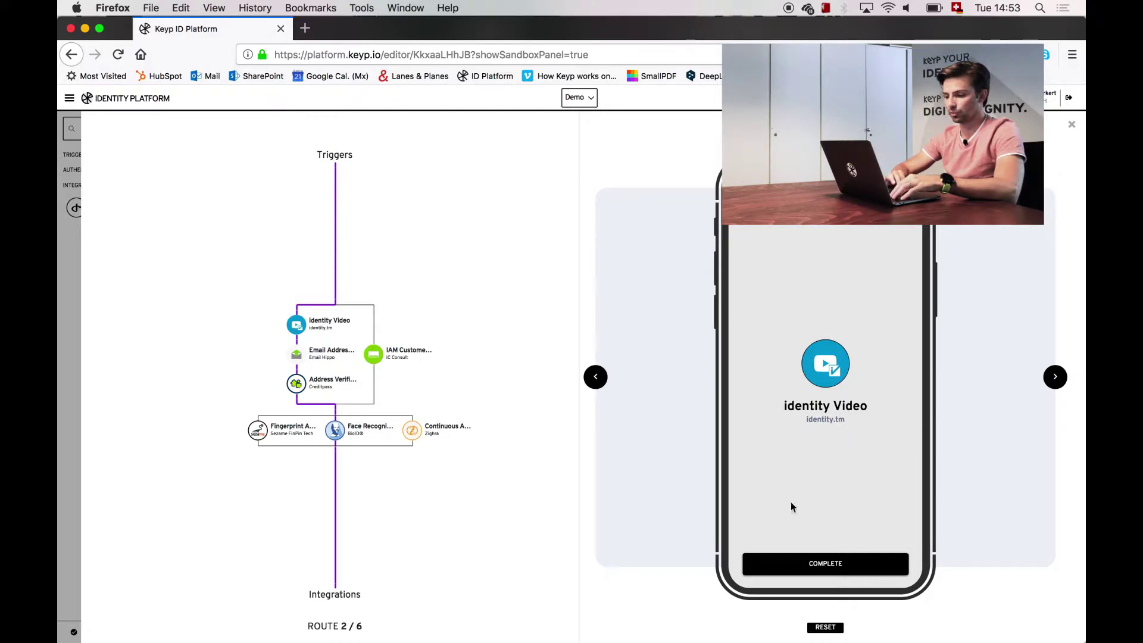
left_click(822, 564)
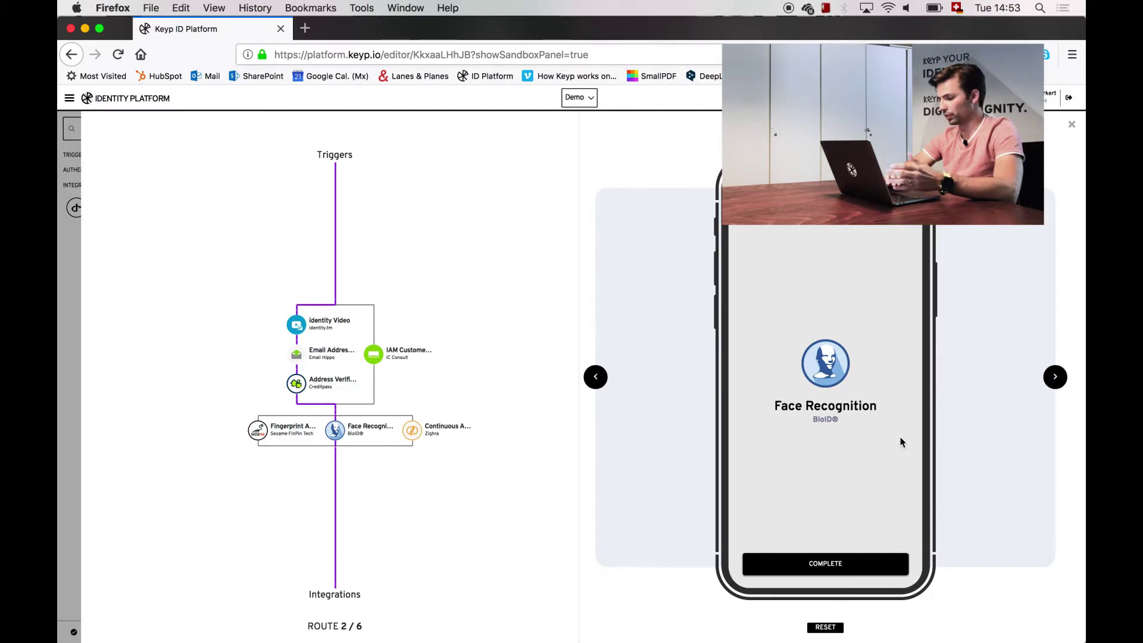
left_click(829, 565)
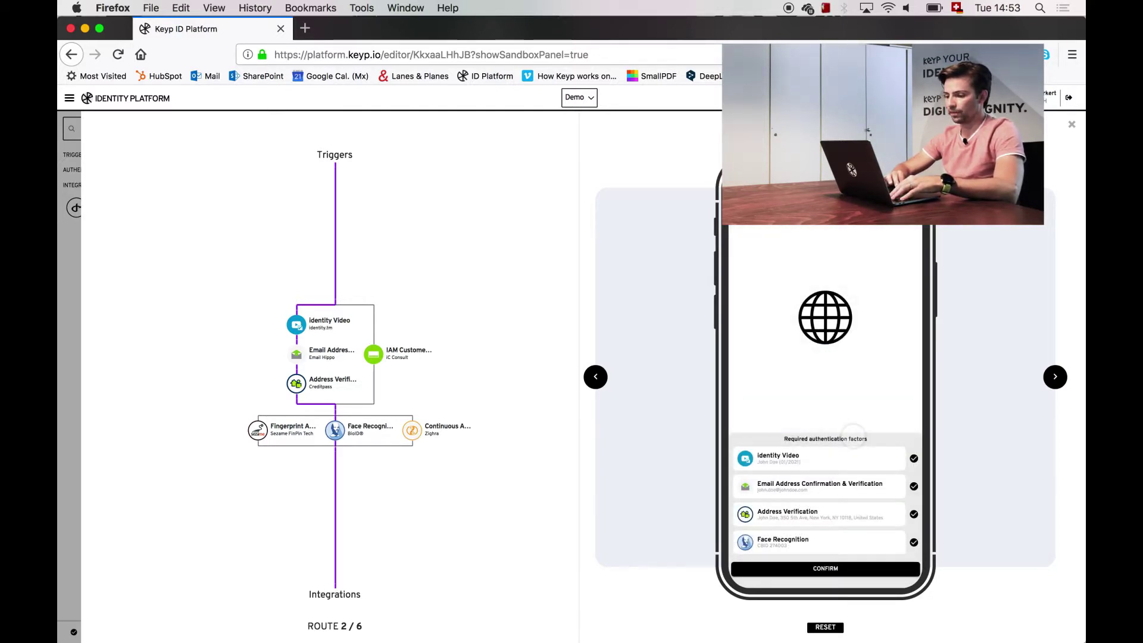
left_click(833, 567)
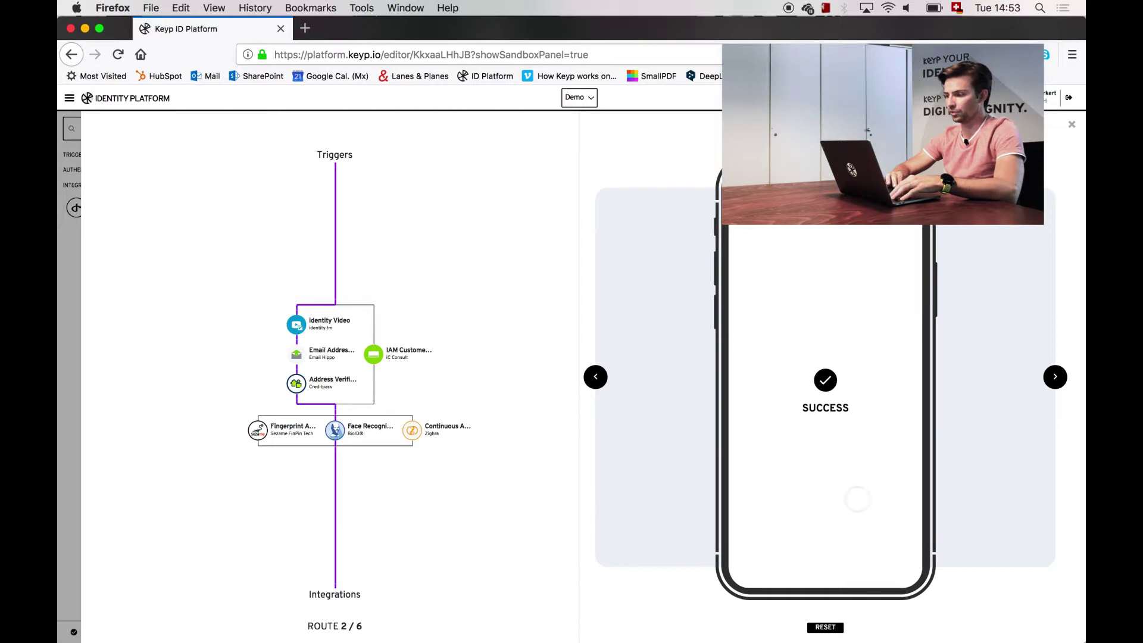
left_click(1070, 127)
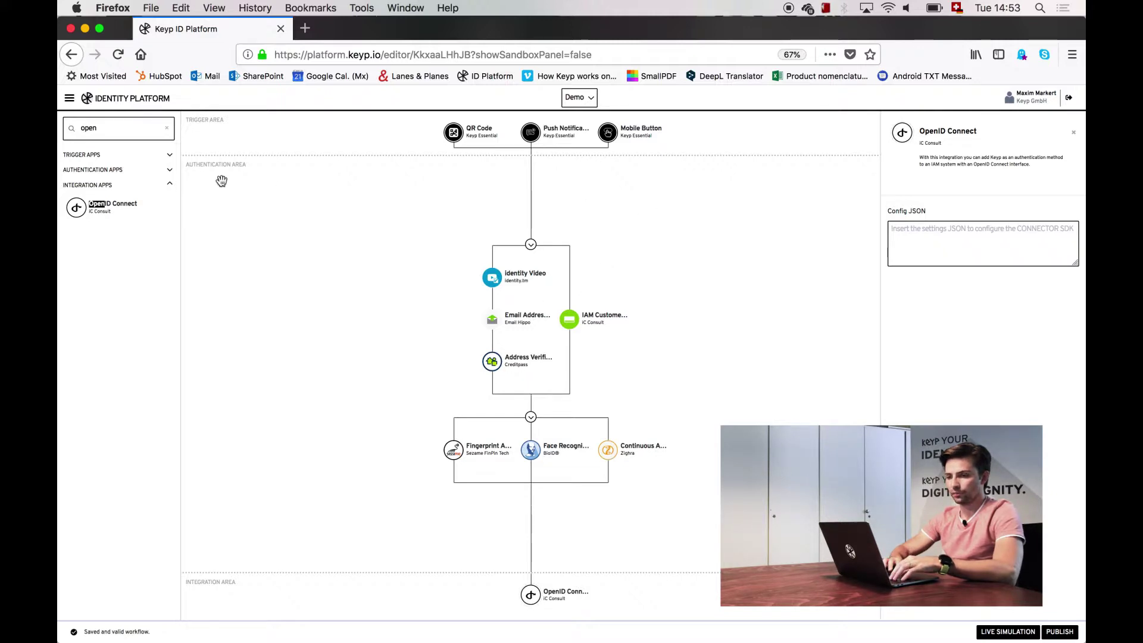
- Search the apps for "compa" and replace Address Verification in the Identity Video branch with Moneyhouse Certificate of registration
double_click(143, 131)
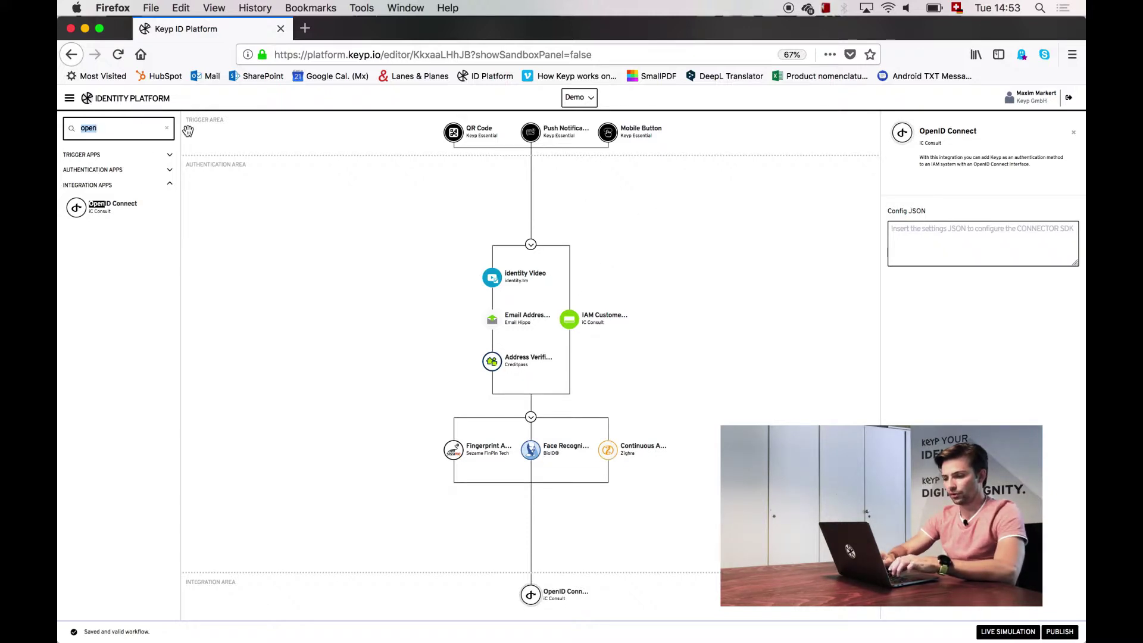
type("compa")
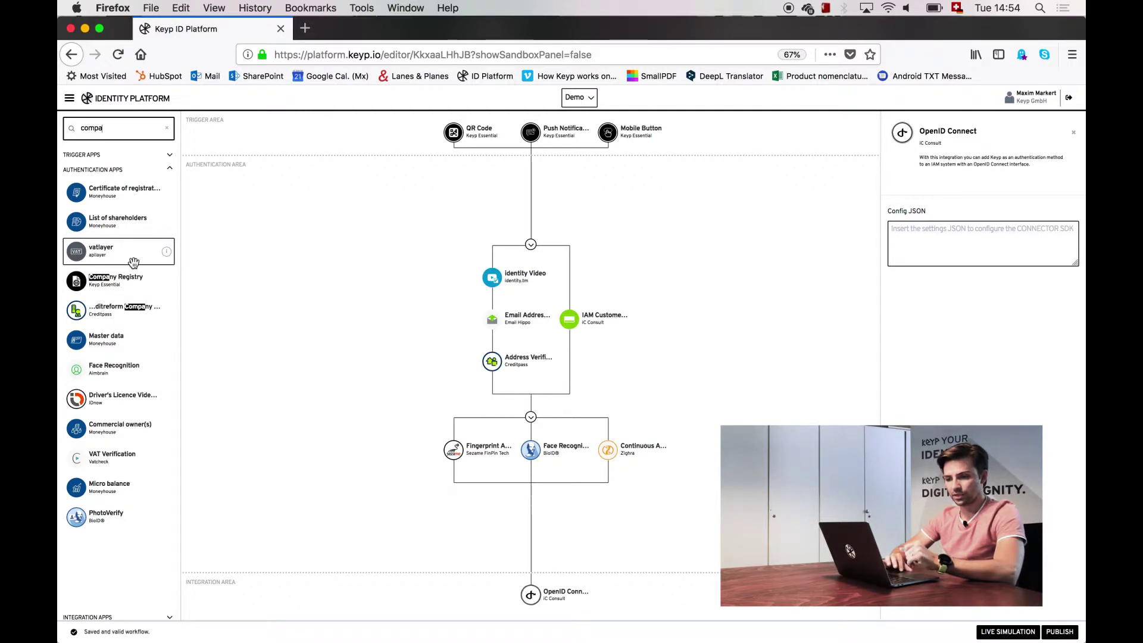
left_click_drag(124, 187, 492, 361)
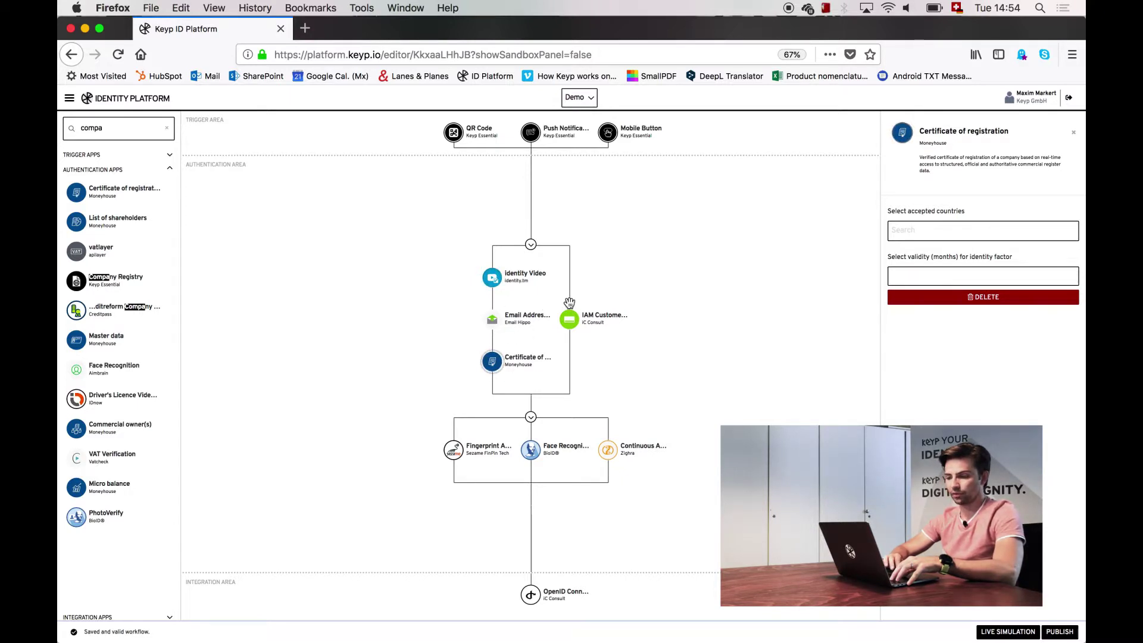
- Add Third Party Approval as a separate branch between Identity Video and IAM Customer, with a validity of 9 months
double_click(139, 129)
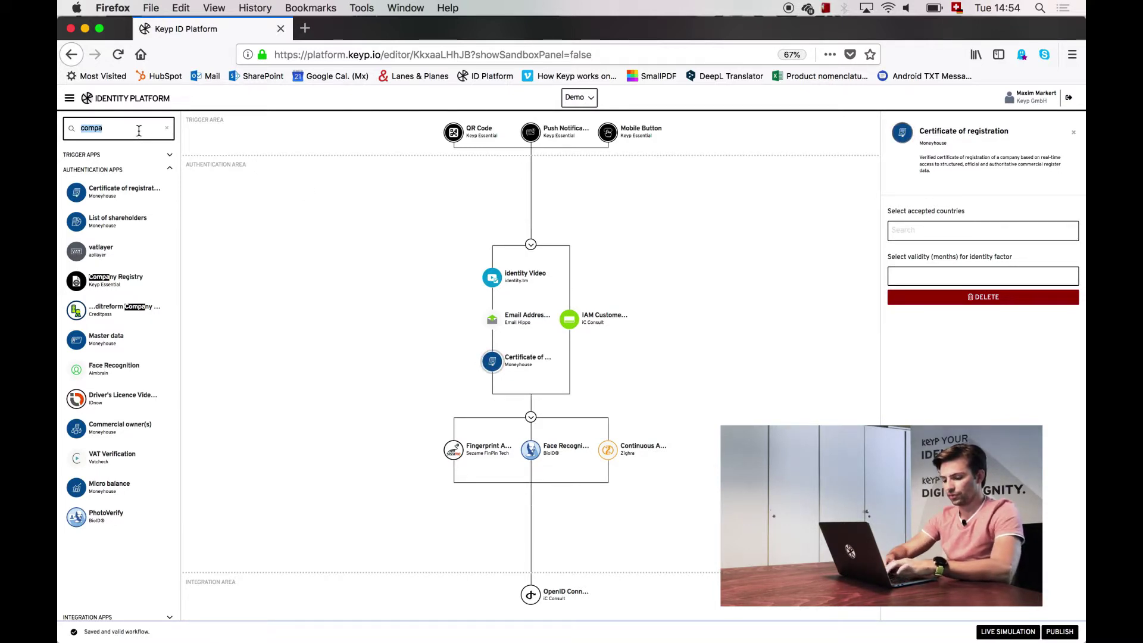
type("thir")
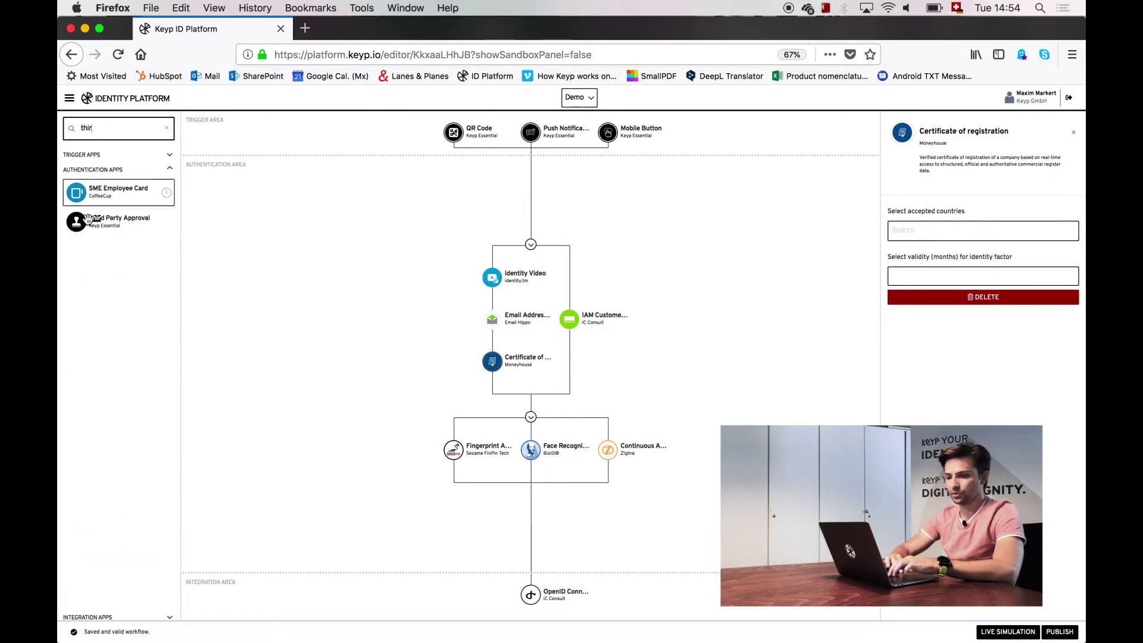
left_click_drag(104, 220, 552, 324)
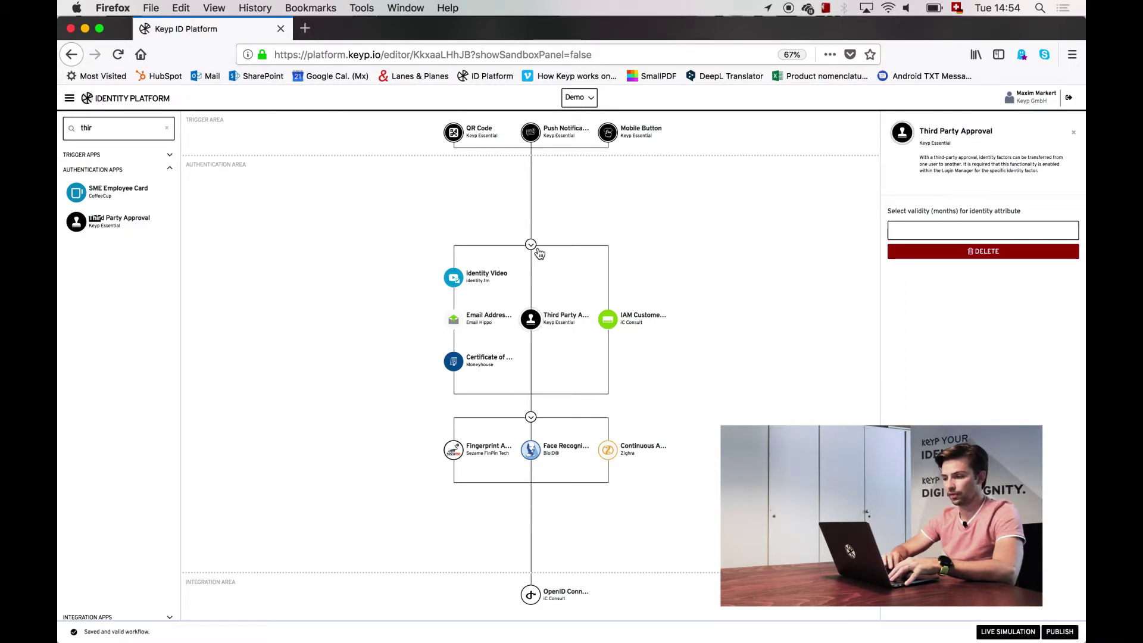
left_click(938, 232)
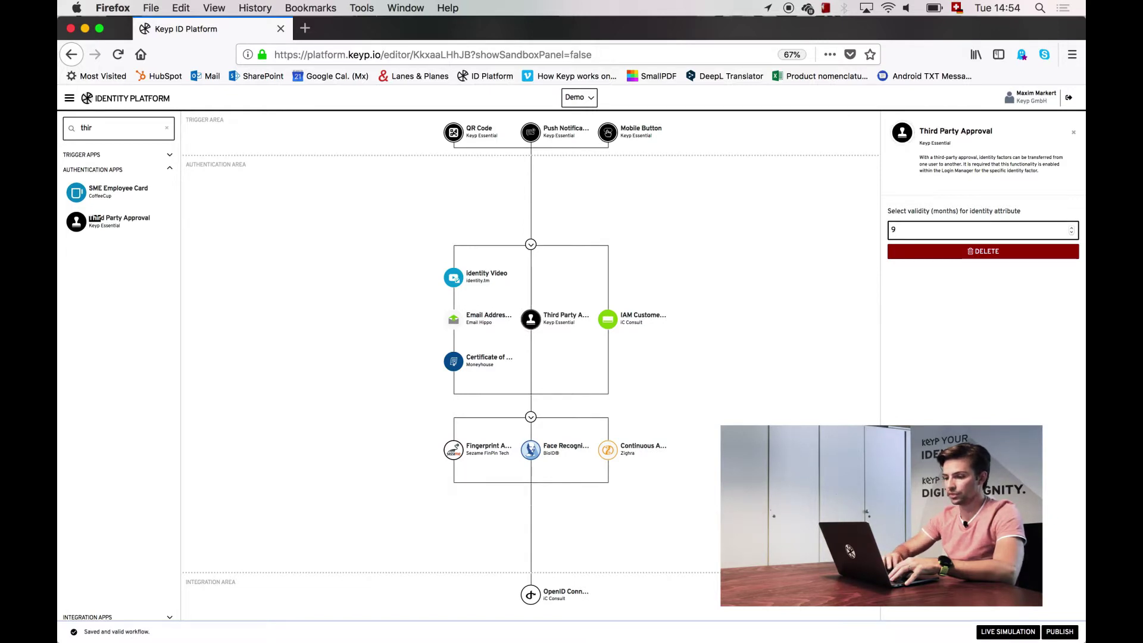
- Set the validity of the Third Party Approval identity attribute to 9 months
type("9")
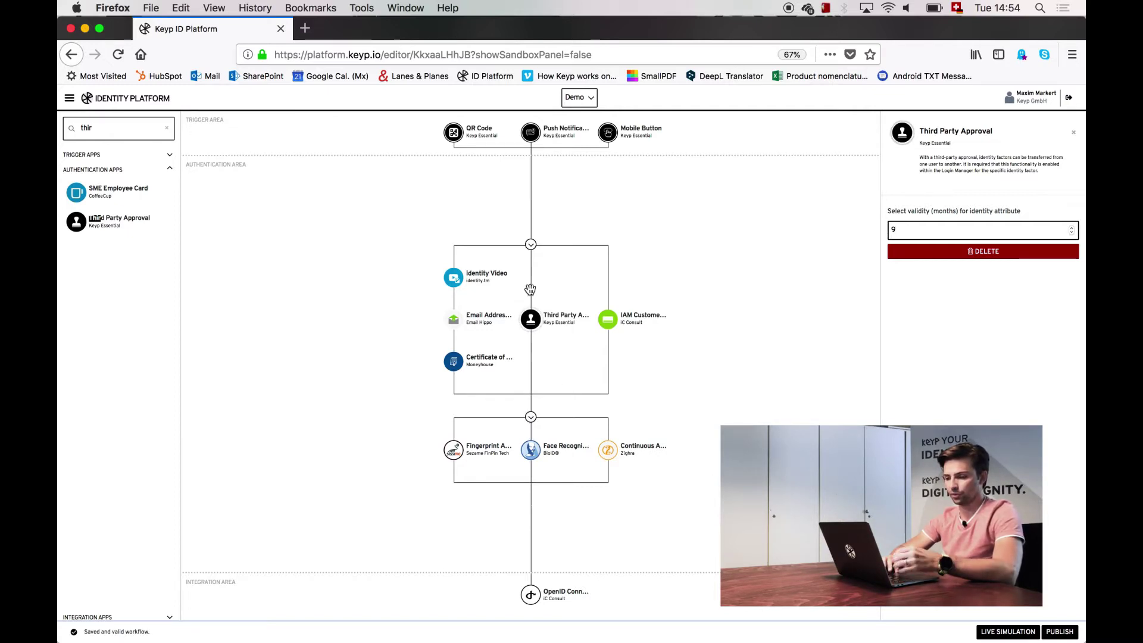
- Set the biometric split's condition to Financial Risk Scoring, assigning level1 to the Fingerprint app, level2 to the Zighra Continuous app and level4 to Face Recognition
left_click(531, 417)
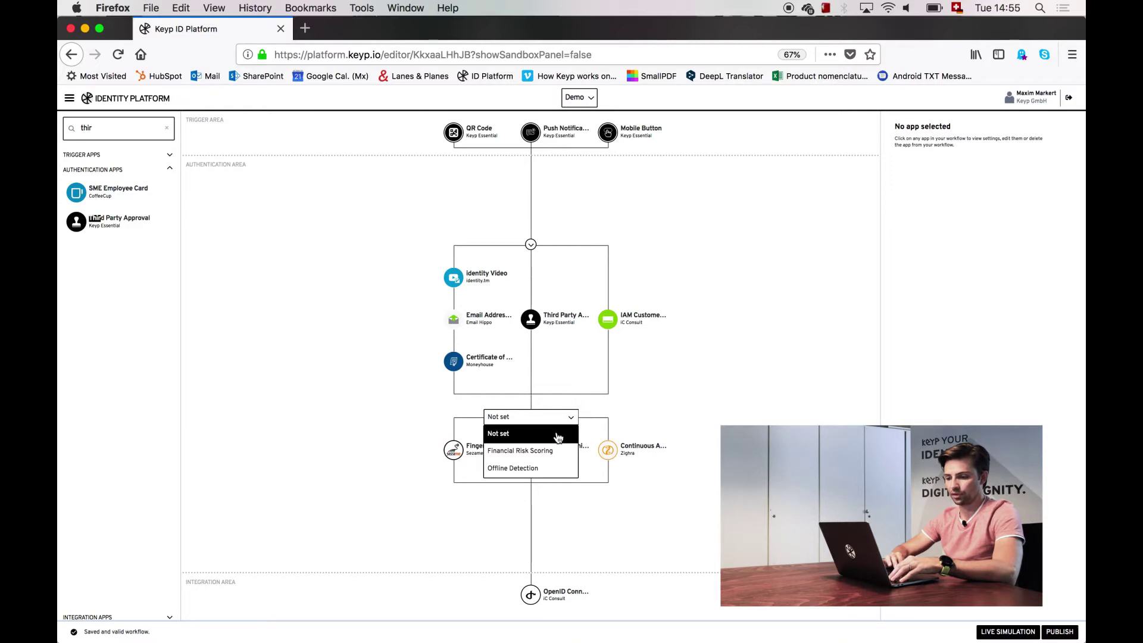
left_click(549, 450)
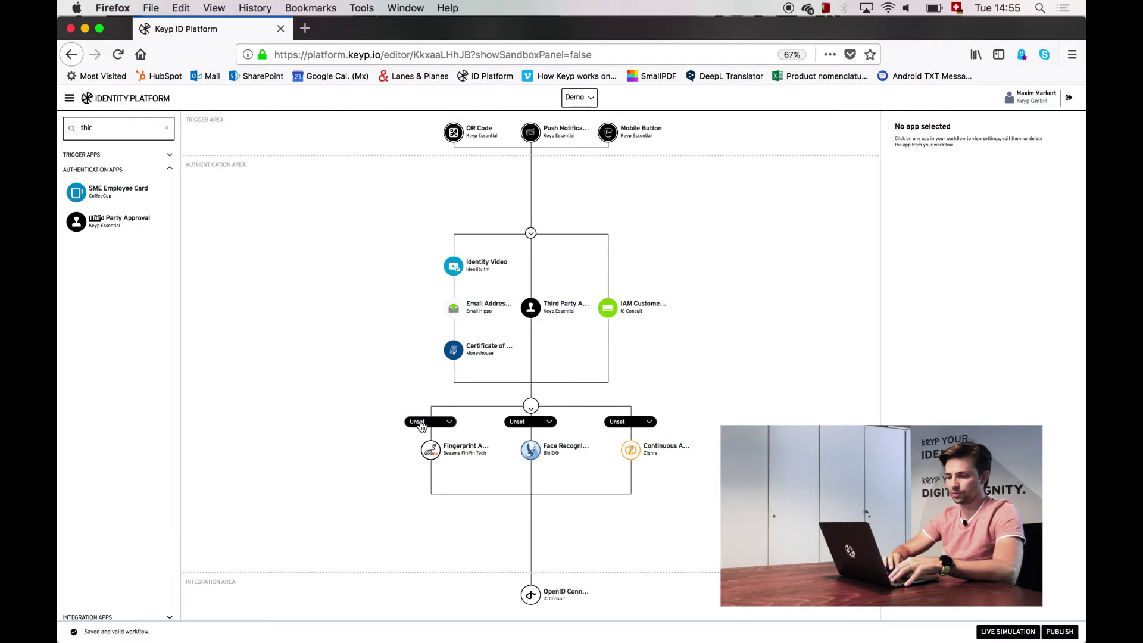
left_click(420, 423)
left_click(419, 460)
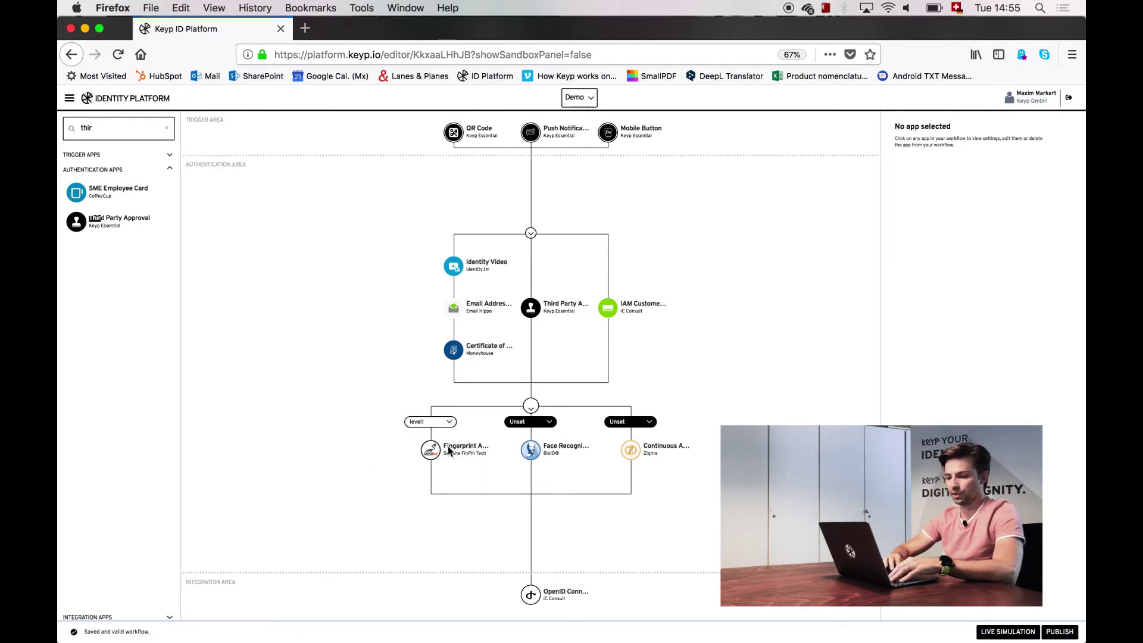
left_click(623, 422)
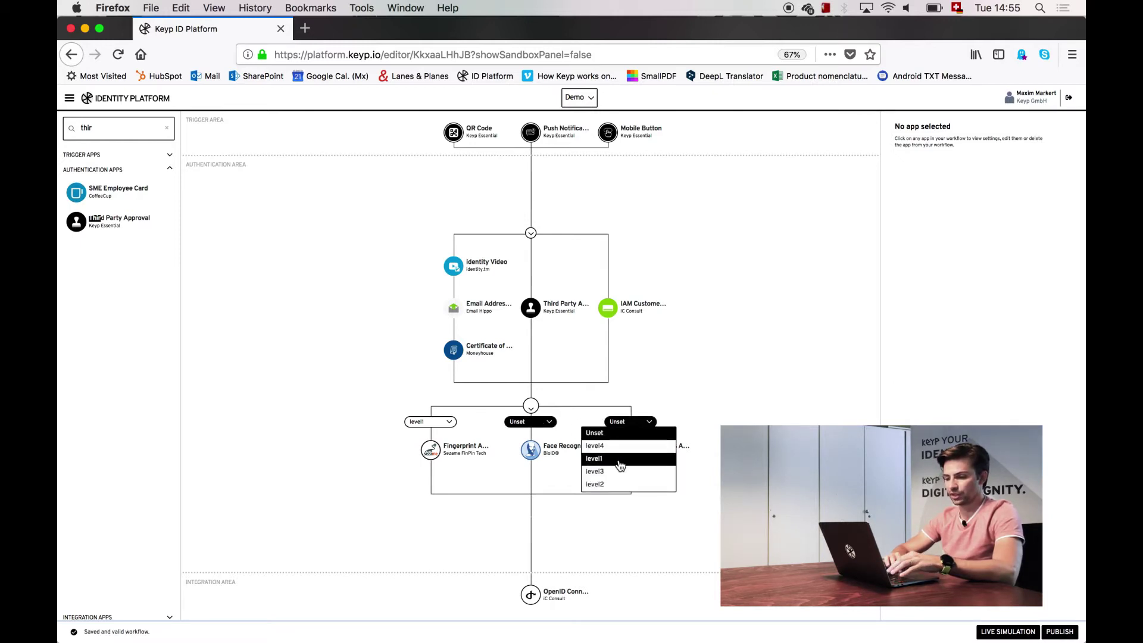
left_click(634, 484)
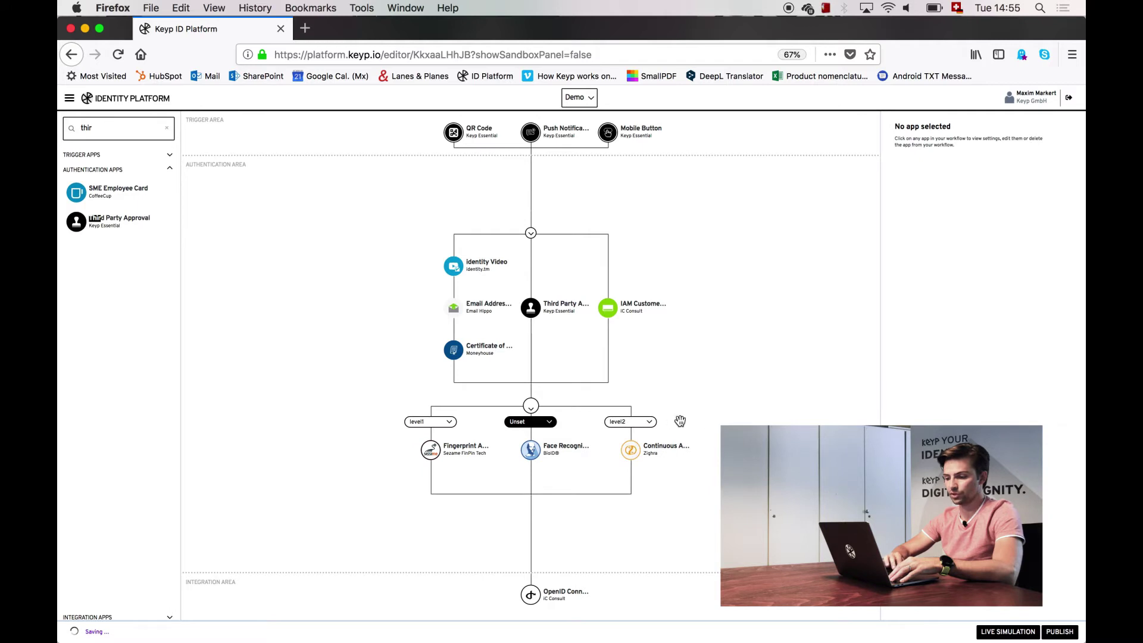
left_click(548, 423)
left_click(515, 452)
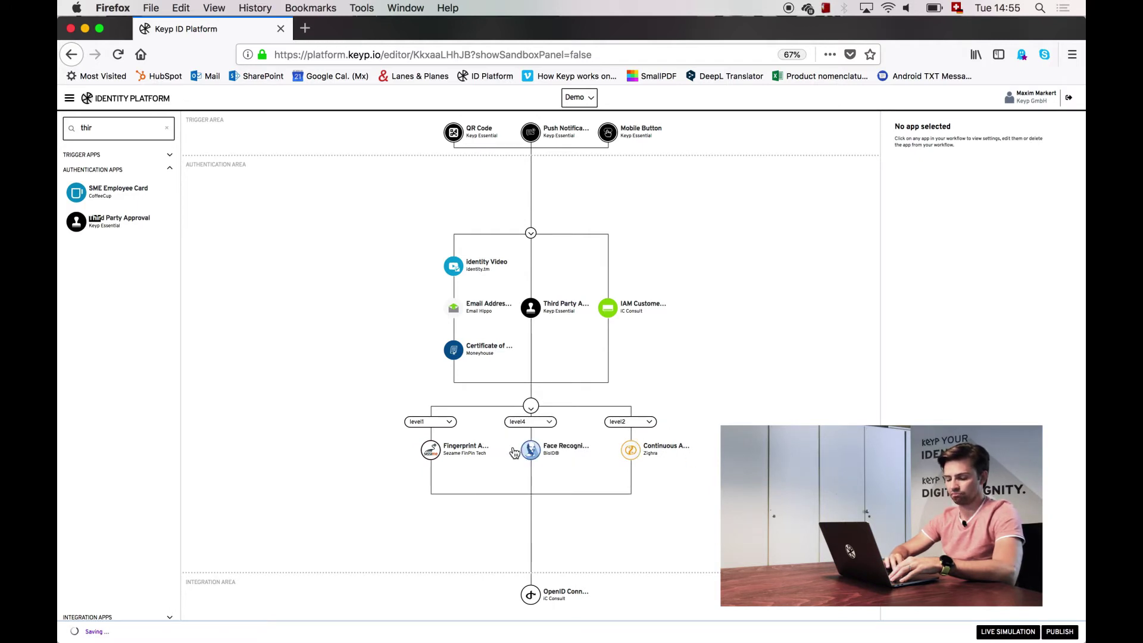